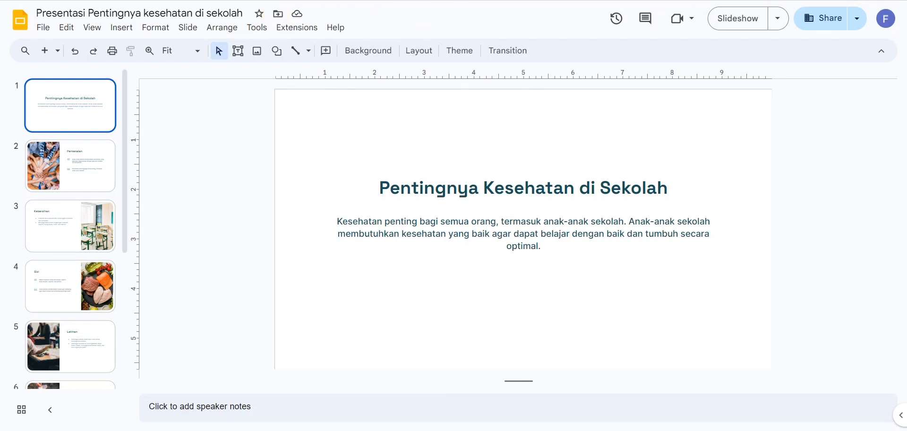
# Open Google Drive in a new browser tab
pyautogui.hotkey('ctrl', 't')
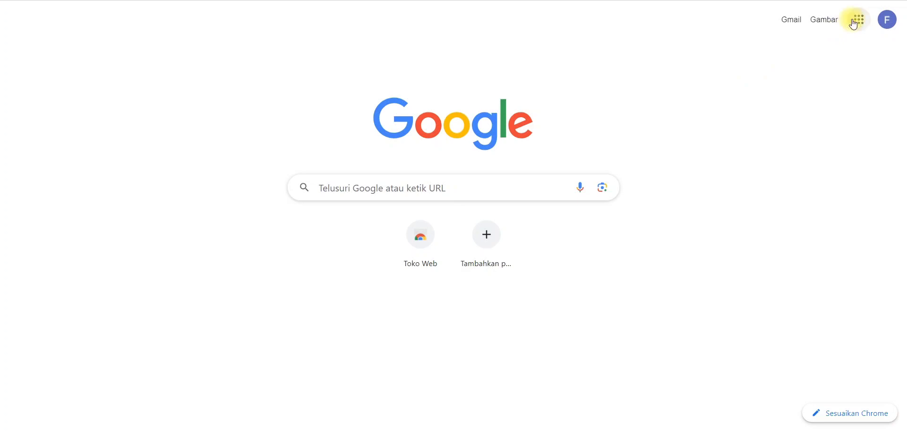
pyautogui.click(858, 23)
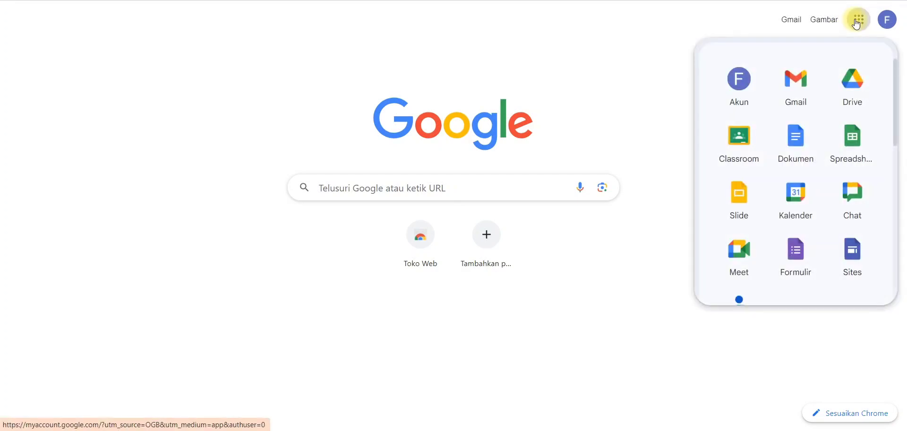
pyautogui.click(857, 23)
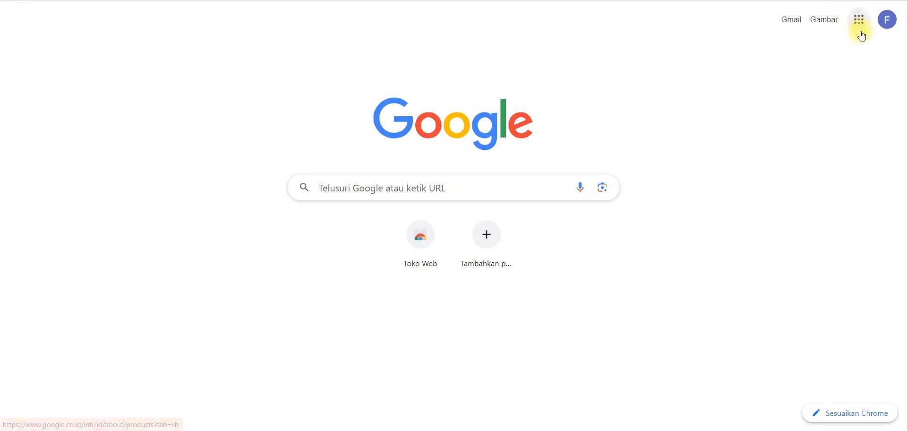
pyautogui.click(860, 29)
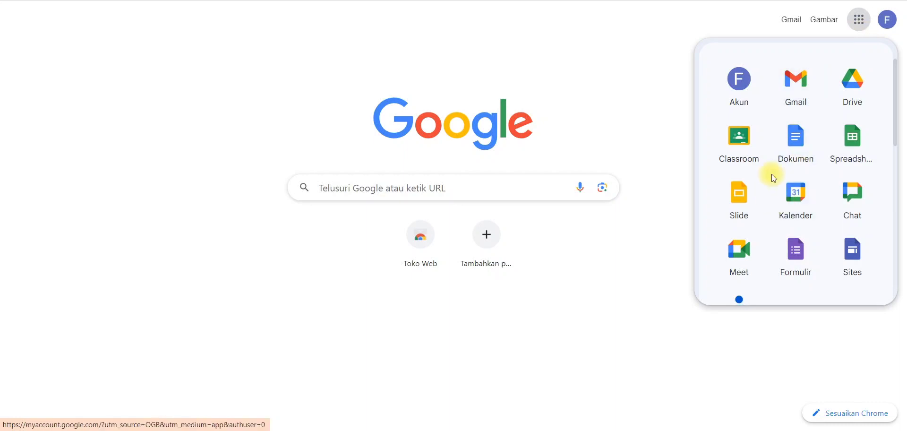
pyautogui.click(853, 86)
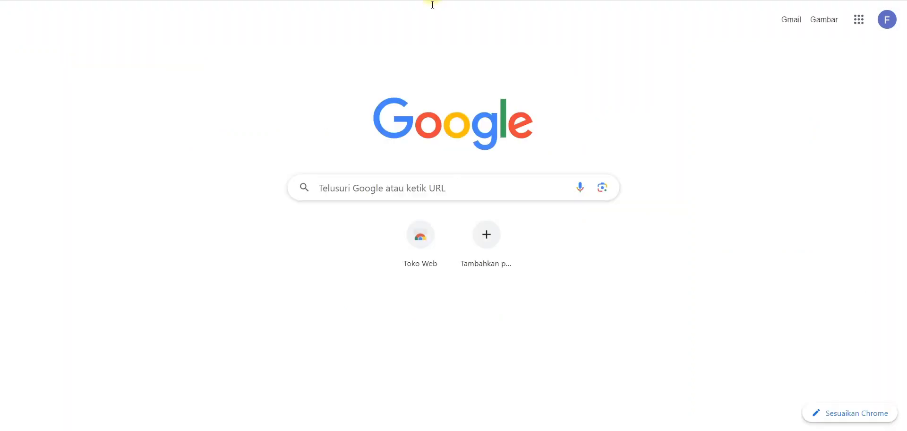
# Open bard.google.com in another browser tab and switch back to Google Drive
pyautogui.write('bard')
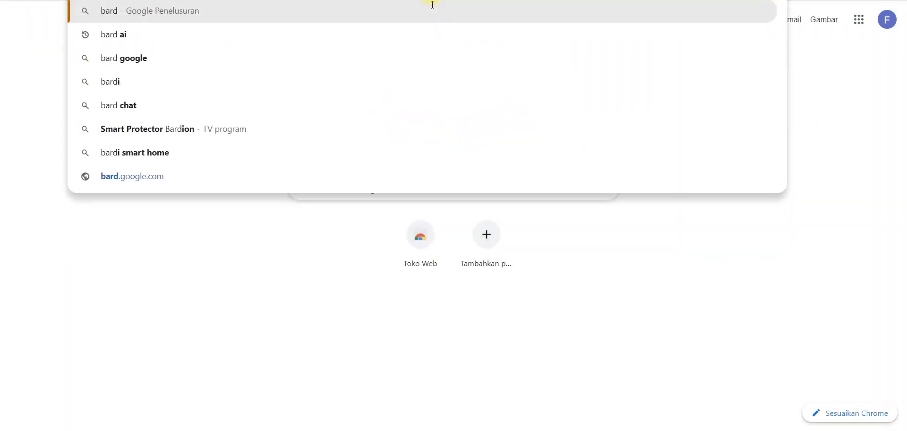
pyautogui.click(361, 179)
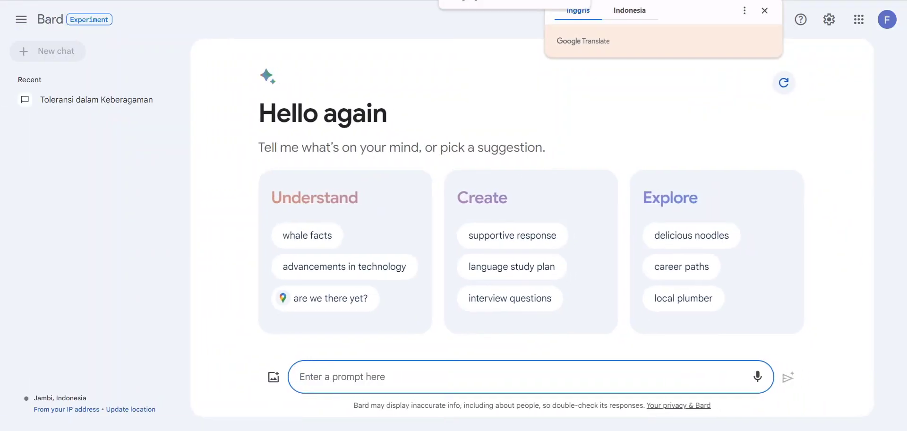
pyautogui.click(191, 0)
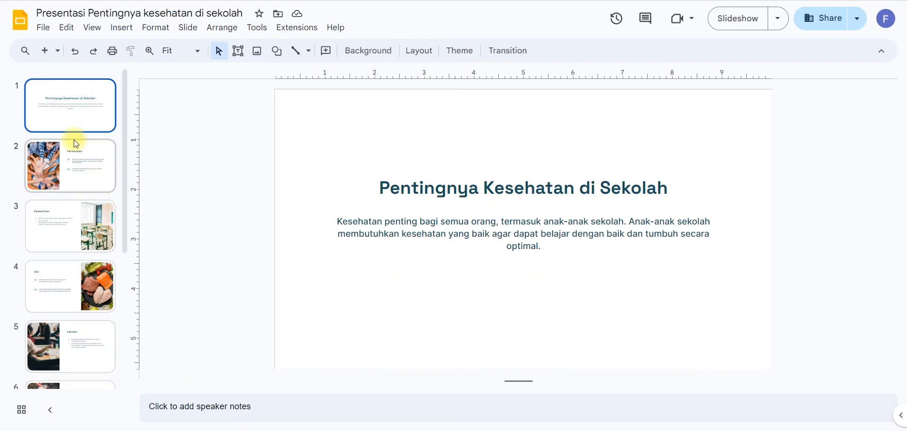
pyautogui.click(274, 0)
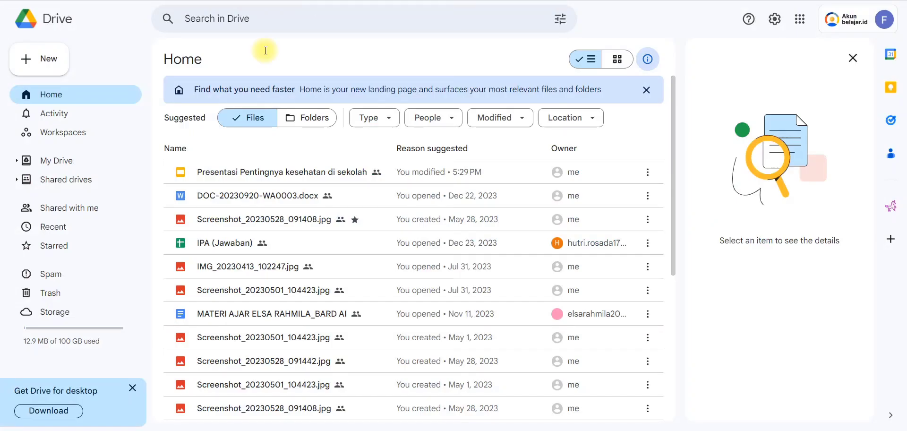
pyautogui.click(57, 62)
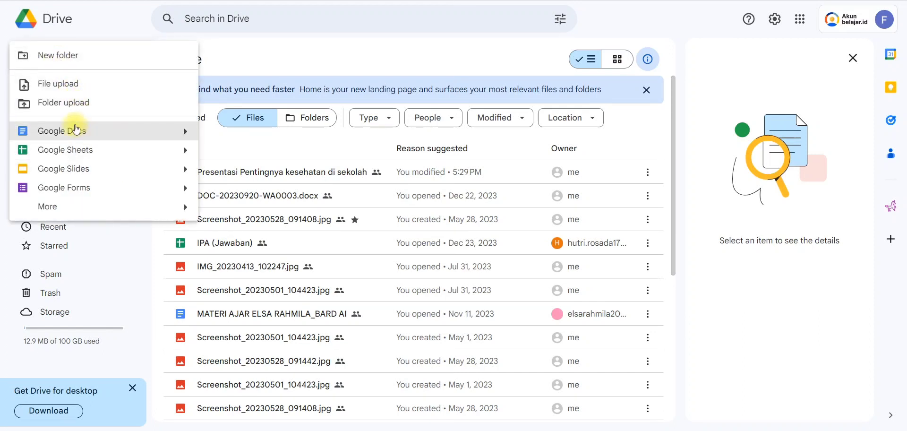
pyautogui.click(71, 102)
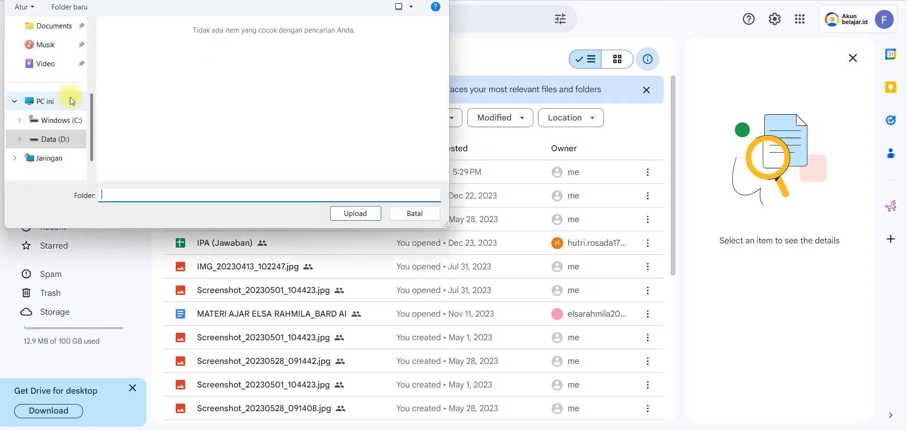
pyautogui.write('tugas')
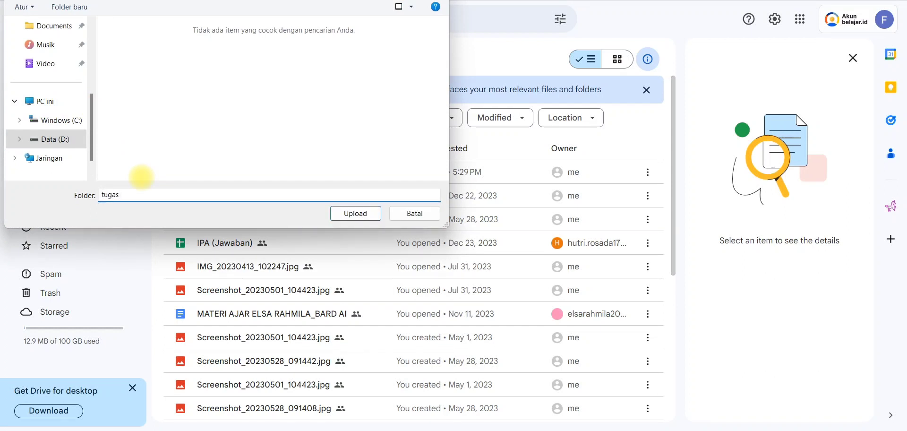
pyautogui.click(411, 215)
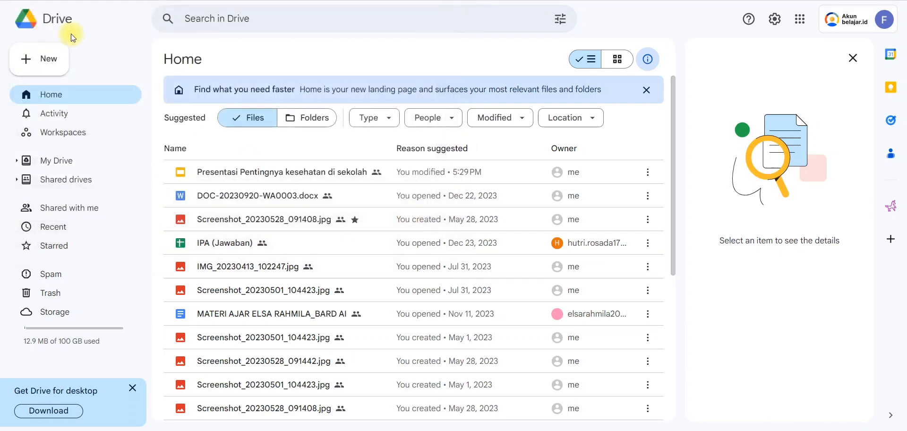
# Create a new Drive folder named "tugas bard ai dan slide ai"
pyautogui.click(45, 59)
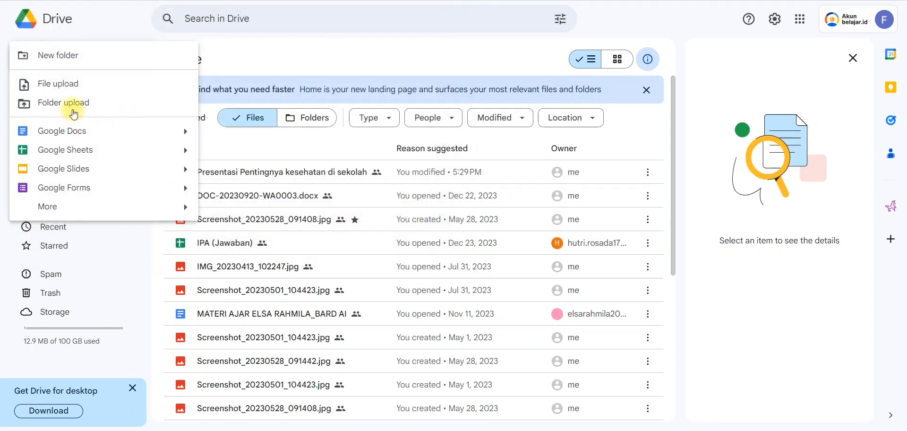
pyautogui.click(54, 62)
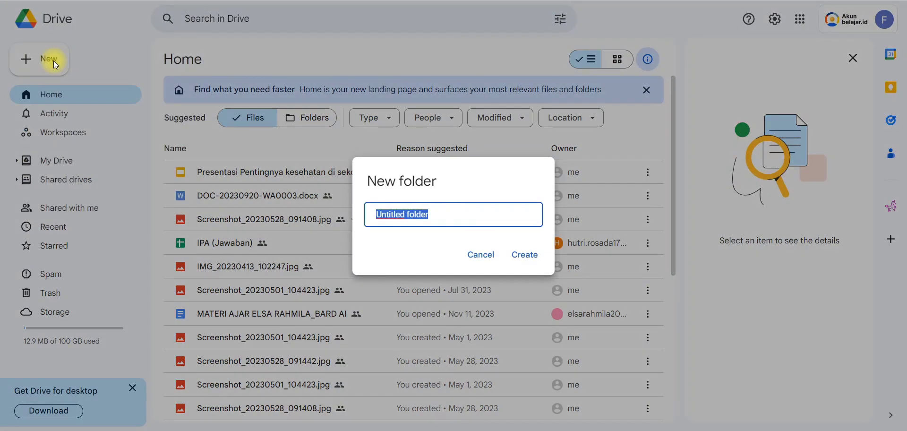
pyautogui.write('tugas')
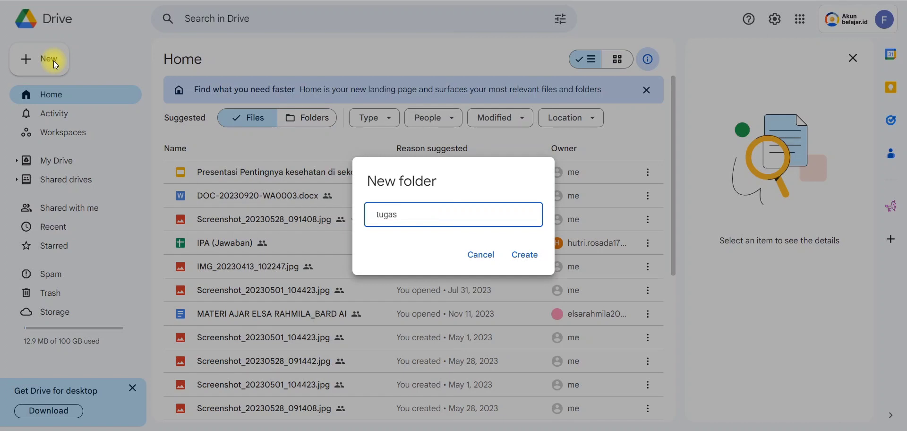
pyautogui.write(' bard ai dan slide ai')
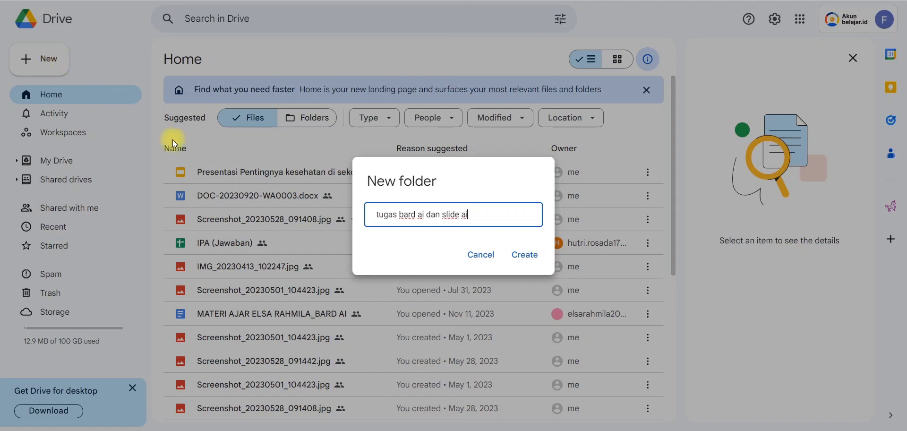
pyautogui.click(527, 251)
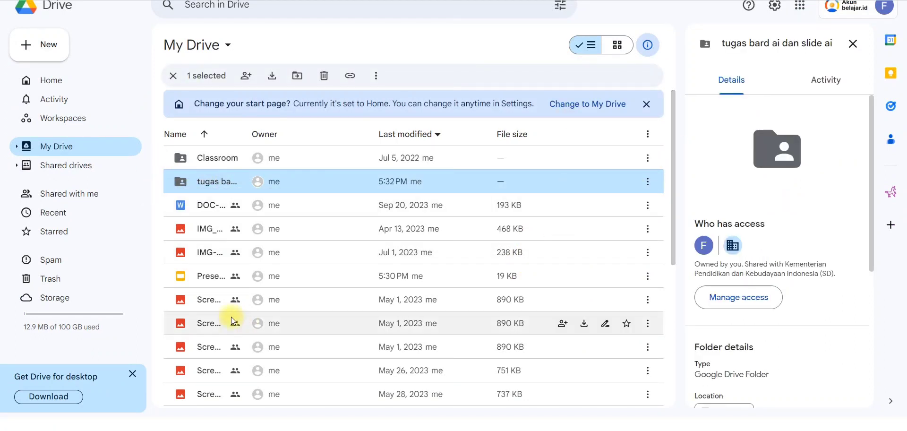
# Move the file "Presentasi Pentingnya kesehatan di sekolah" into the folder "tugas bard ai dan slide ai", accepting the access change
pyautogui.click(271, 273)
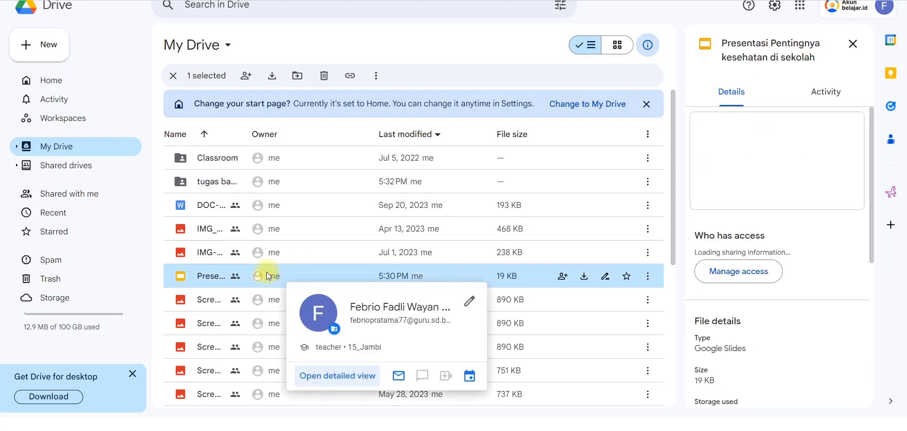
pyautogui.click(647, 279)
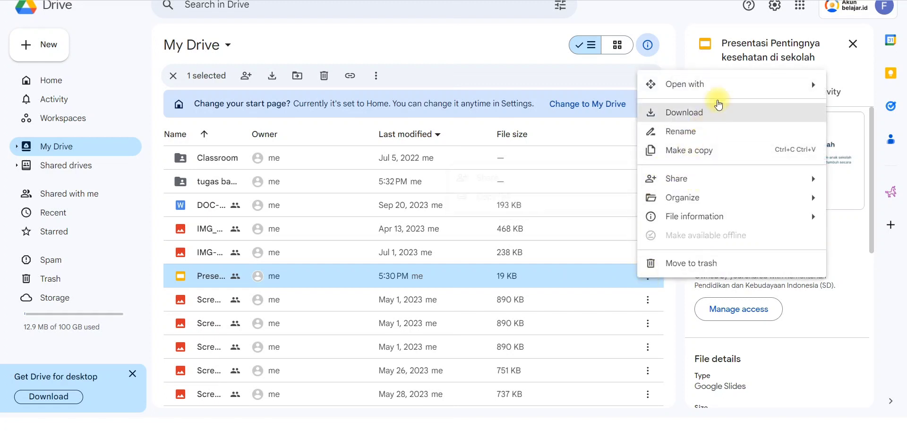
pyautogui.moveTo(721, 199)
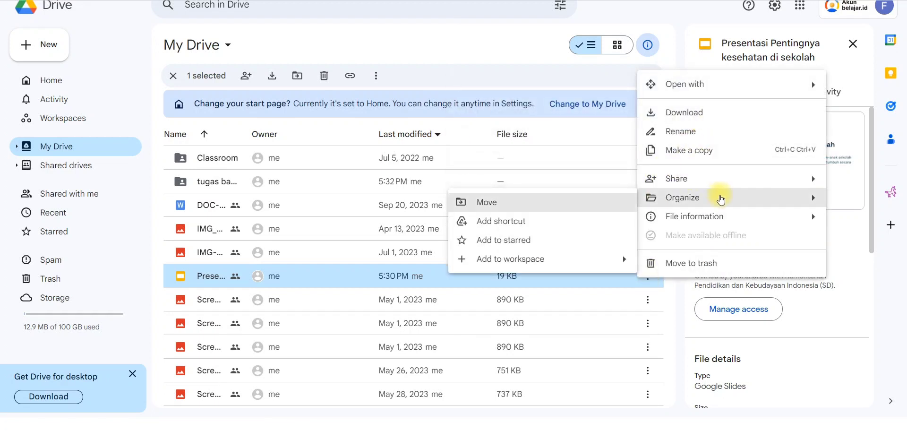
pyautogui.click(550, 203)
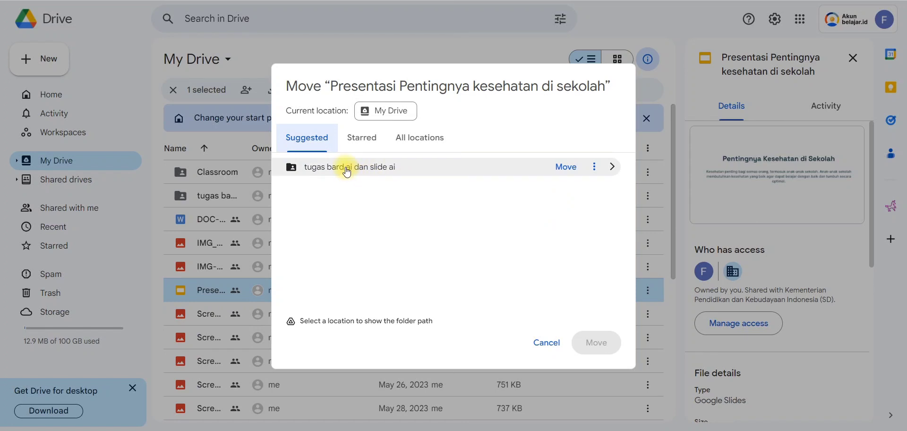
pyautogui.click(346, 172)
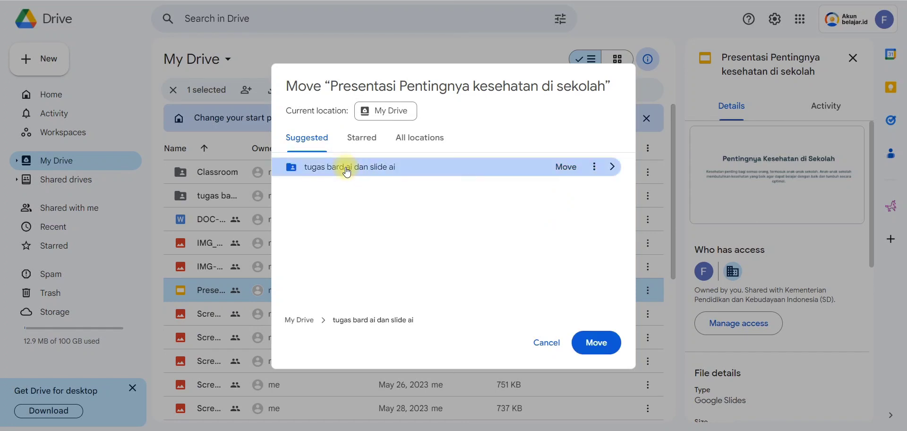
pyautogui.click(593, 347)
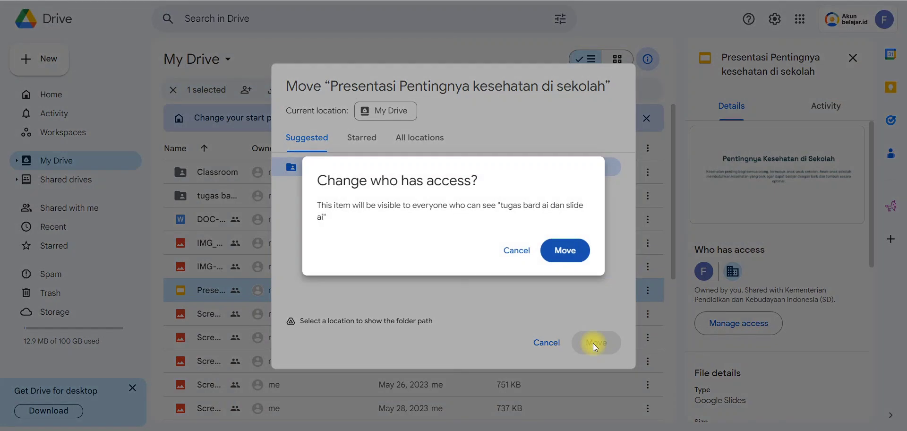
pyautogui.click(573, 253)
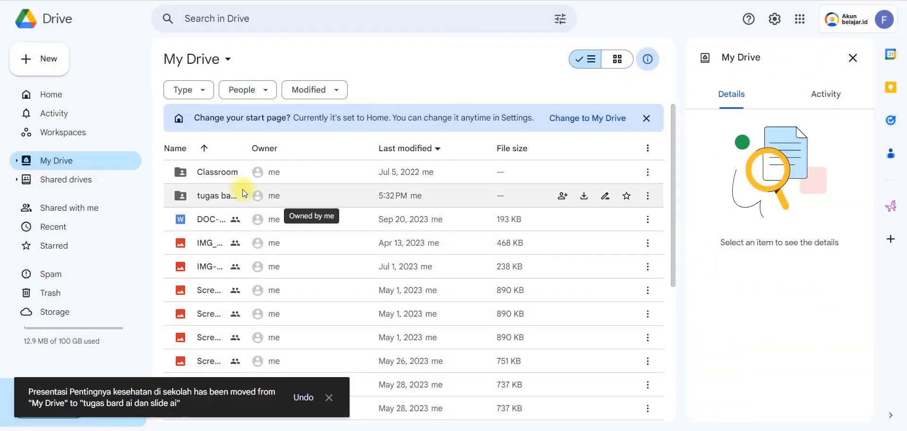
# Open the folder "tugas bard ai dan slide ai" and set its general access to Anyone with the link
pyautogui.doubleClick(232, 194)
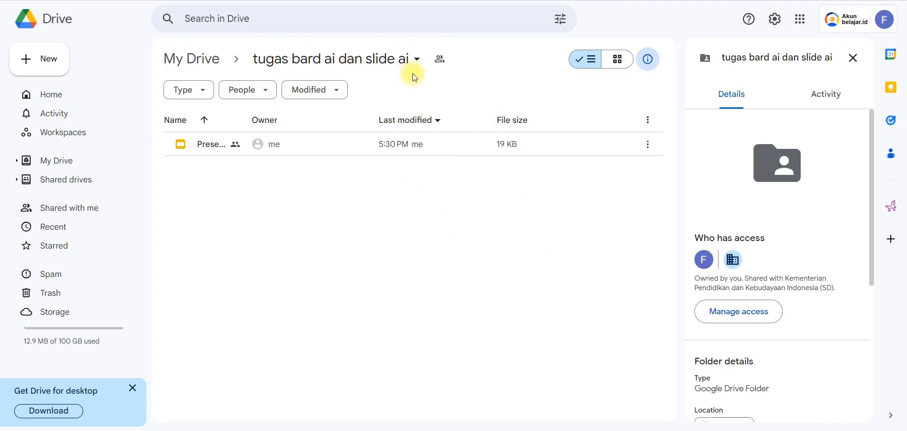
pyautogui.click(440, 64)
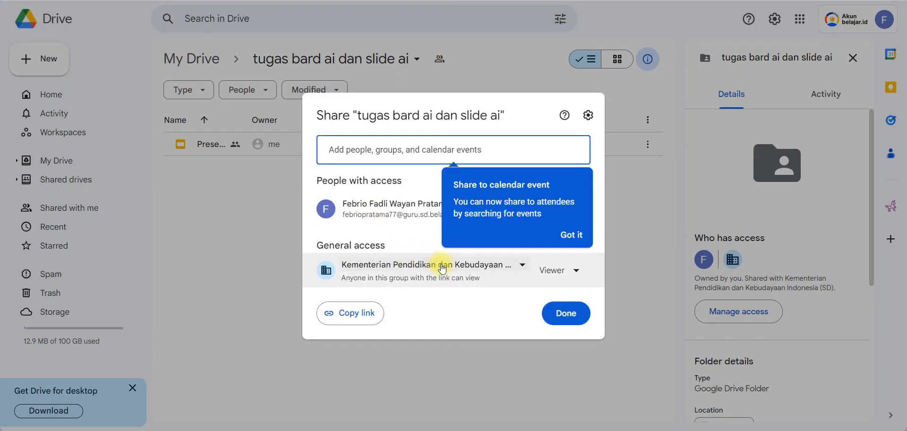
pyautogui.click(427, 232)
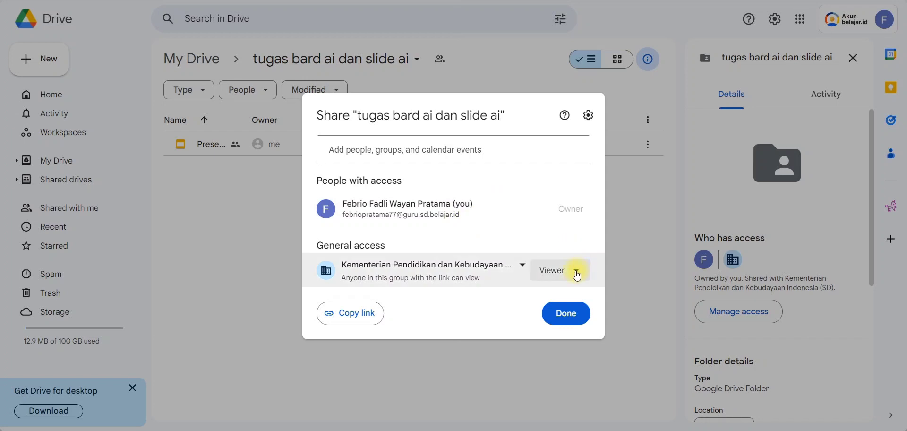
pyautogui.click(523, 265)
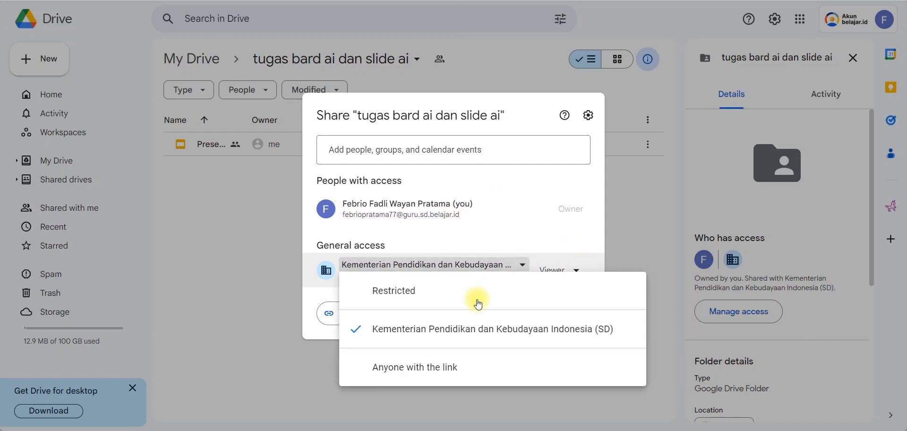
pyautogui.click(442, 369)
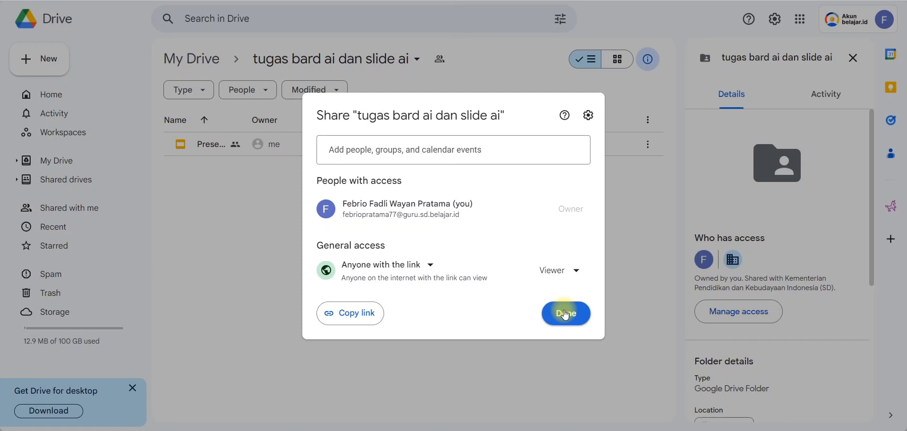
pyautogui.click(565, 315)
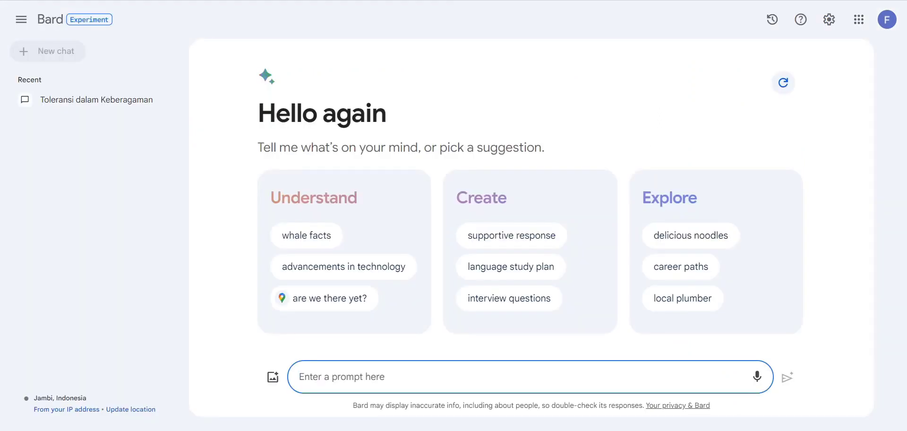
# In Bard, export the last response of the chat "Toleransi dalam Keberagaman" to Google Docs and open the new document
pyautogui.click(112, 97)
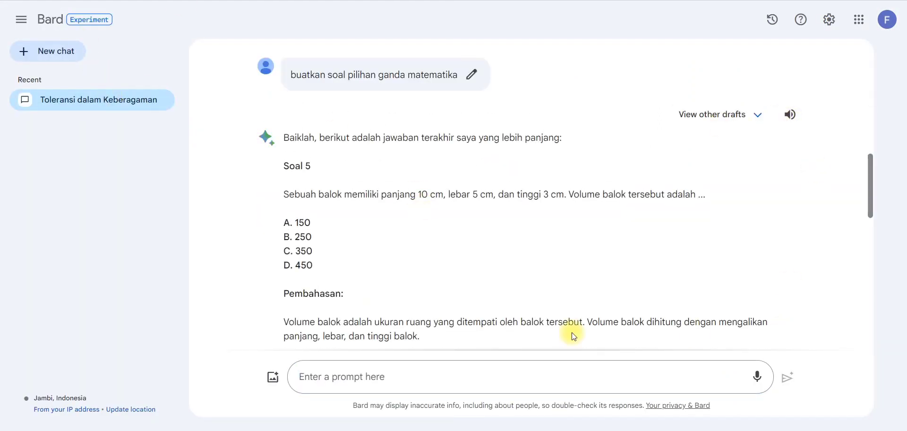
pyautogui.moveTo(871, 163); pyautogui.dragTo(862, 341)
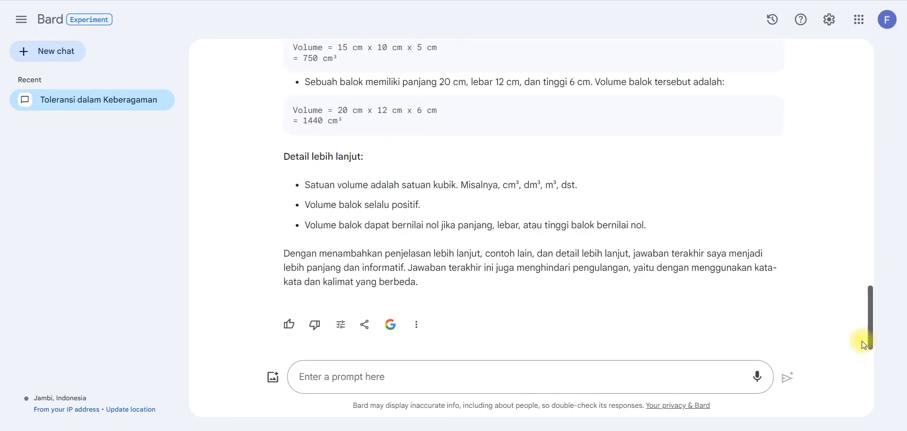
pyautogui.click(364, 324)
pyautogui.click(416, 264)
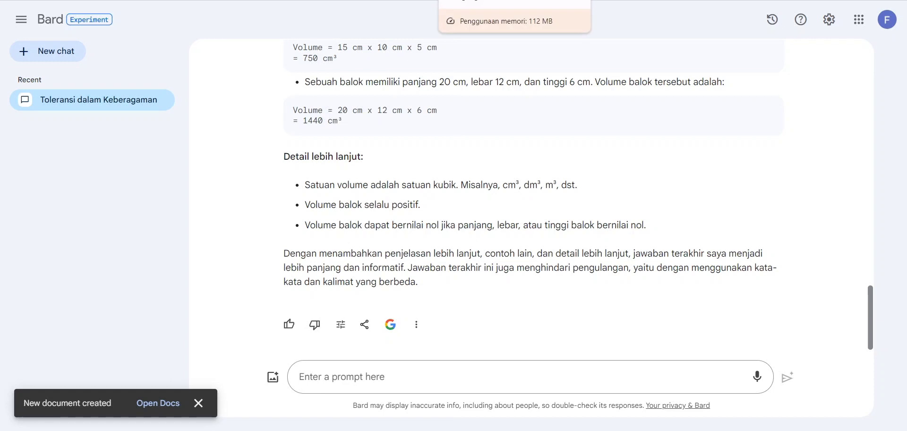
pyautogui.click(170, 404)
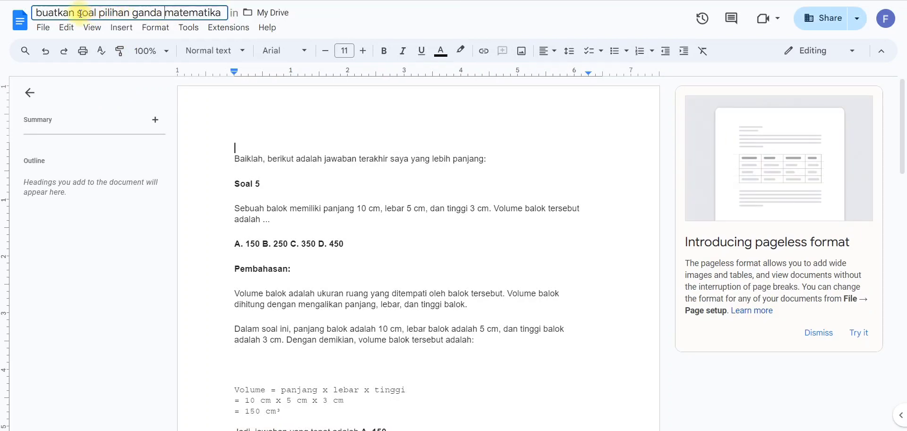
# Rename the document to "soal pilihan ganda matematika"
pyautogui.moveTo(82, 13); pyautogui.dragTo(38, 11)
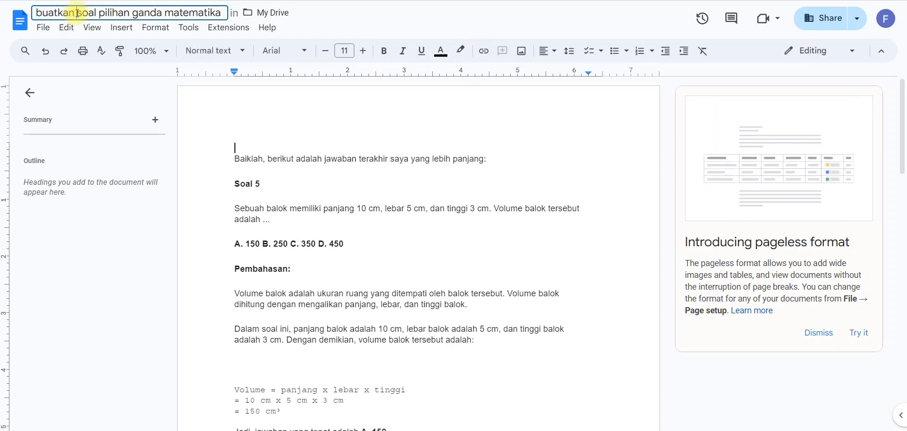
pyautogui.moveTo(70, 13); pyautogui.dragTo(10, 16)
pyautogui.press('BackSpace')
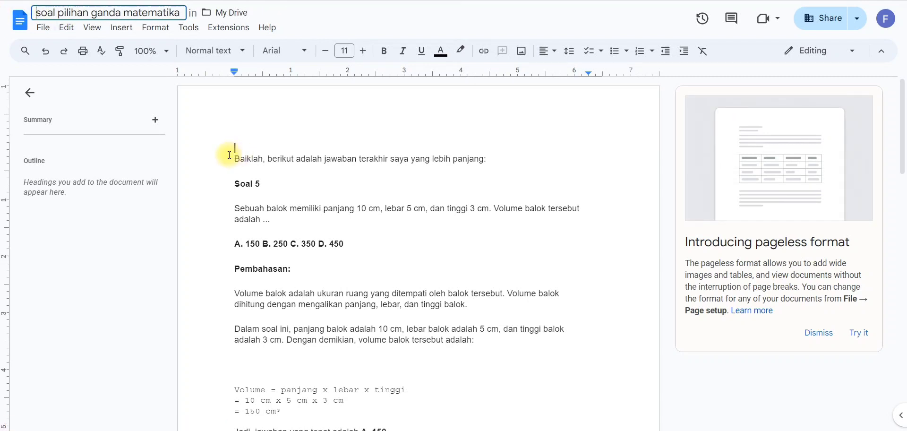
# Delete the introductory sentence above "Soal 5" and the closing paragraph starting "Dengan menambahkan penjelasan lebih lanjut"
pyautogui.moveTo(227, 151); pyautogui.dragTo(475, 161)
pyautogui.press('BackSpace')
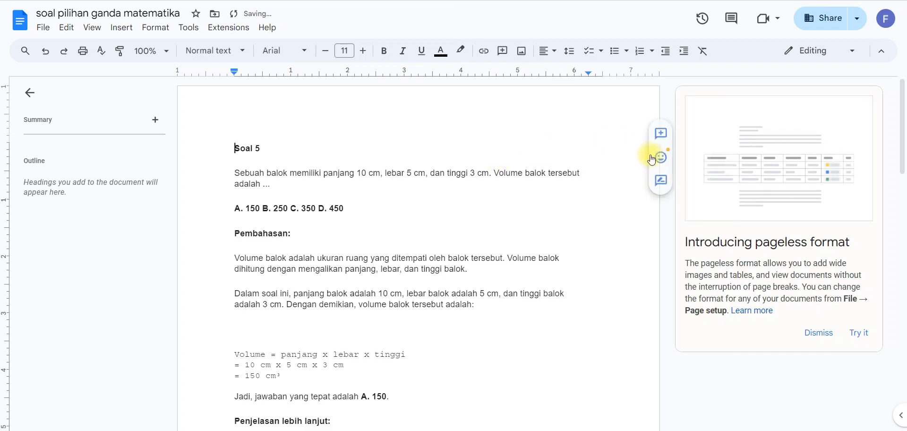
pyautogui.moveTo(488, 289); pyautogui.dragTo(467, 429)
pyautogui.click(239, 299)
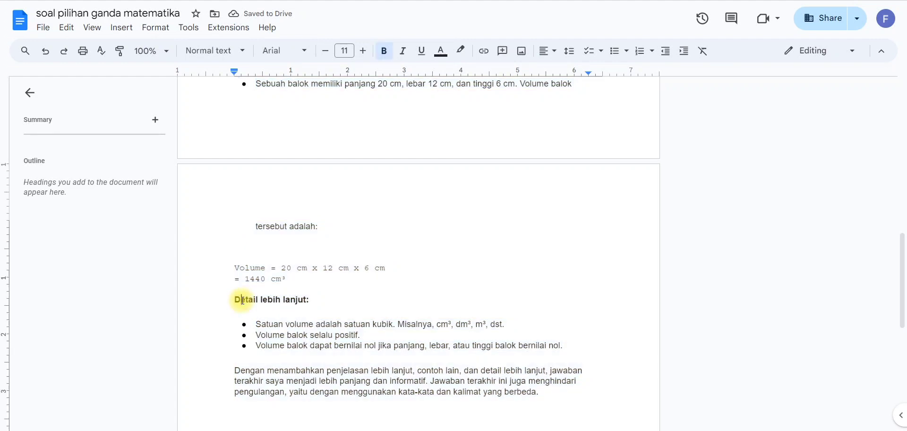
pyautogui.moveTo(227, 367); pyautogui.dragTo(540, 395)
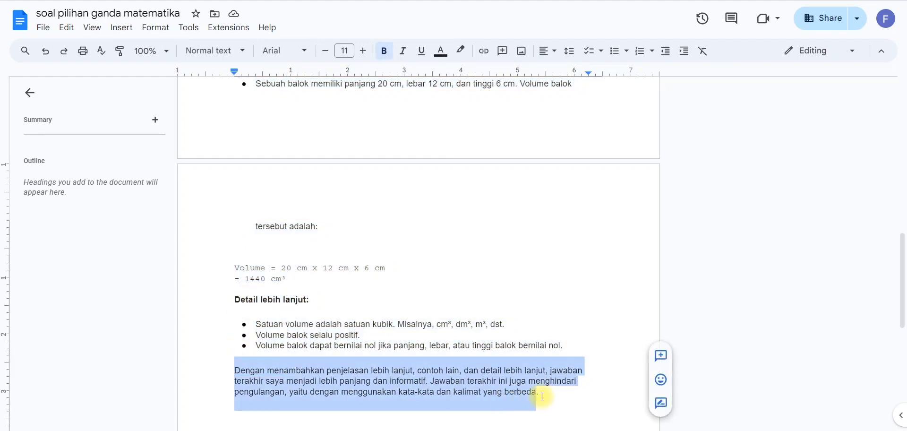
pyautogui.press('BackSpace')
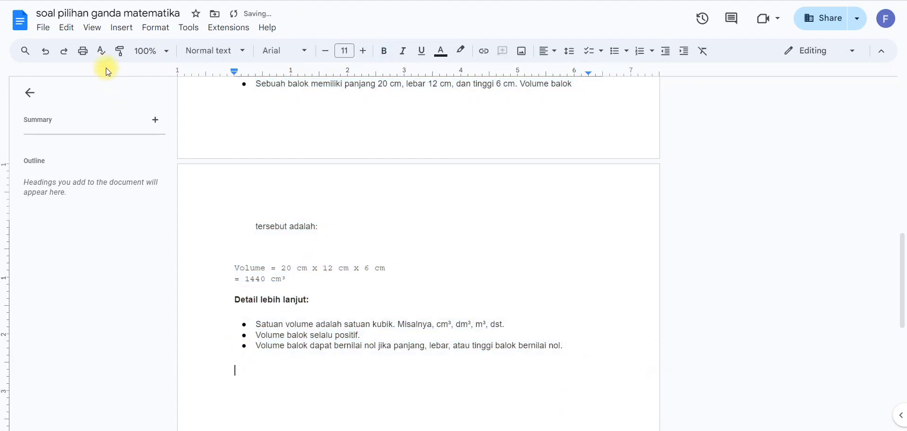
pyautogui.click(258, 137)
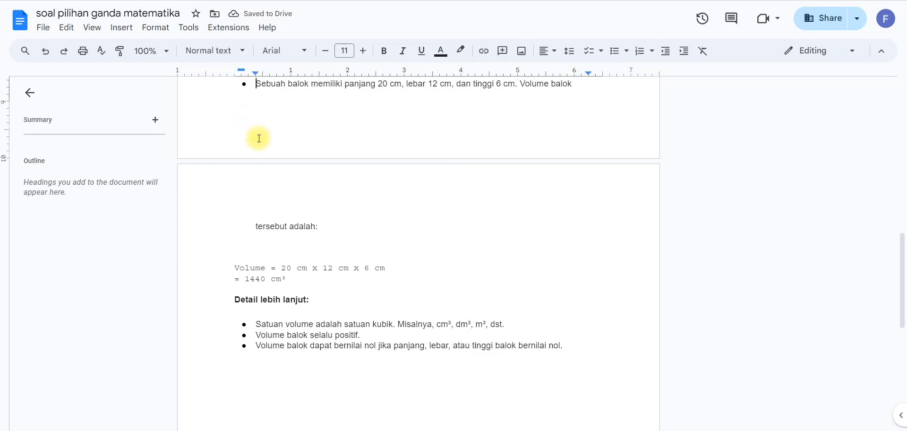
pyautogui.click(336, 100)
# Switch to Google Drive and move "soal pilihan ganda matematika" from My Drive into the folder "tugas bard ai dan slide ai", accepting the access change
pyautogui.hotkey('ctrl', 'Tab')
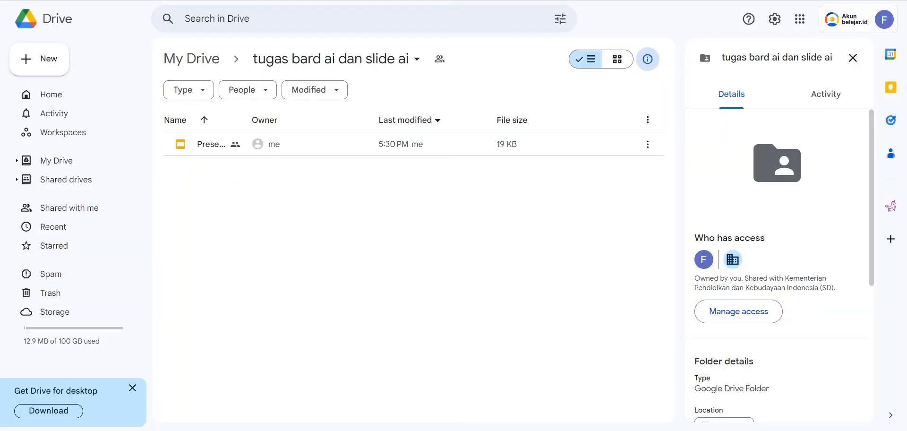
pyautogui.click(14, 0)
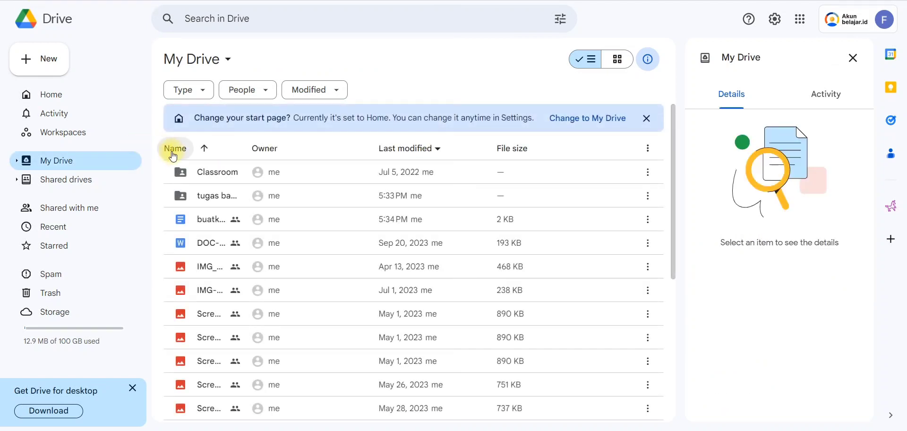
pyautogui.click(360, 0)
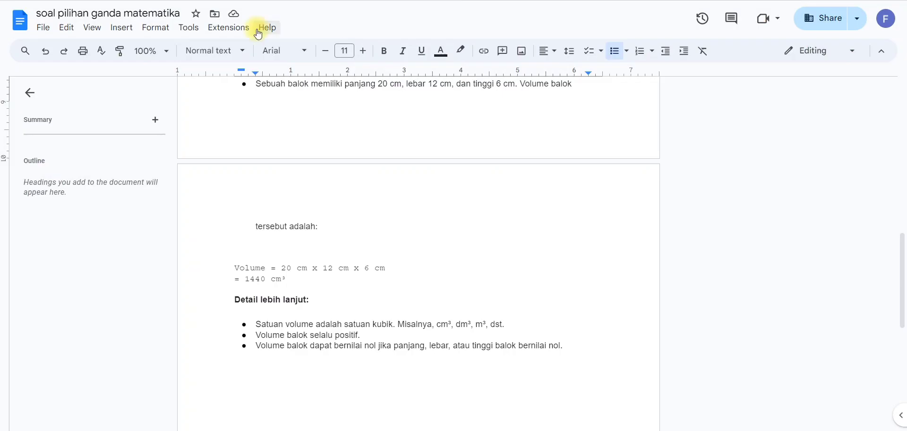
pyautogui.click(237, 0)
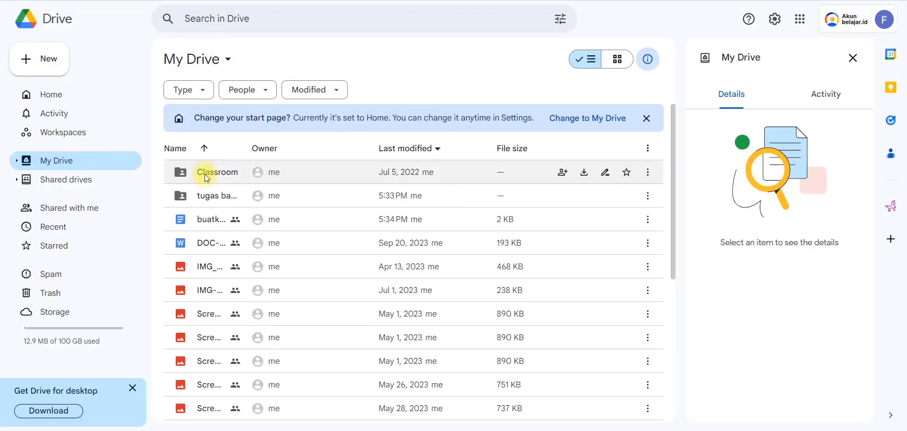
pyautogui.moveTo(674, 143)
pyautogui.mouseDown()
pyautogui.moveTo(683, 334)
pyautogui.moveTo(679, 146)
pyautogui.mouseUp()
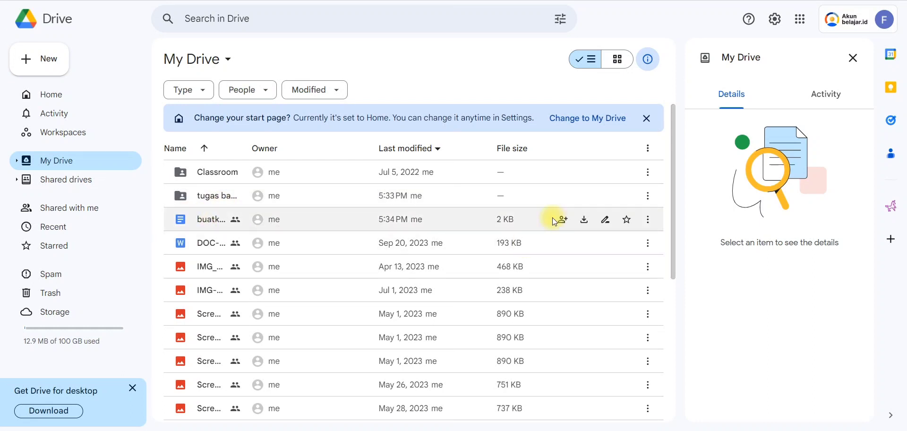
pyautogui.click(649, 220)
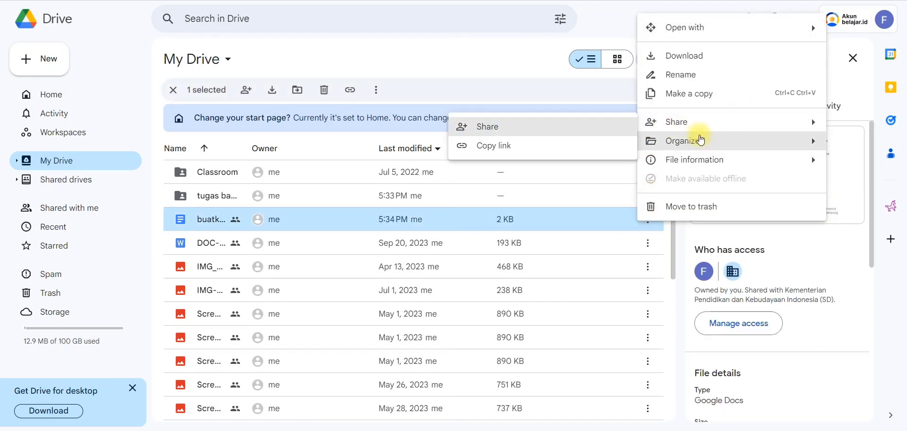
pyautogui.moveTo(698, 137)
pyautogui.click(578, 146)
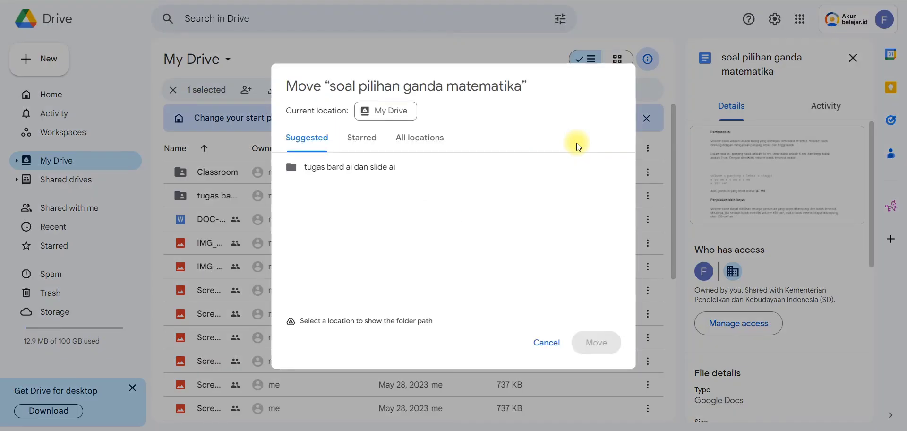
pyautogui.click(381, 168)
pyautogui.click(594, 342)
pyautogui.click(562, 266)
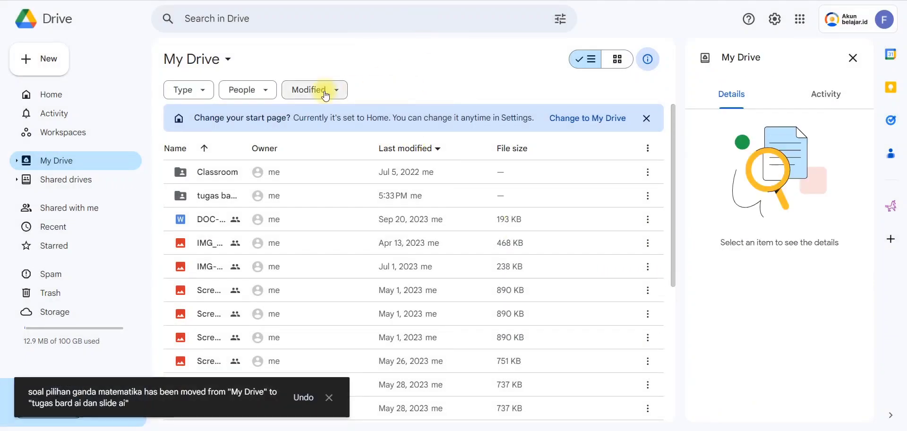
# In the folder "tugas bard ai dan slide ai", open sharing for both files and change the presentation's Kementerian Pendidikan group access to Anyone with the link
pyautogui.doubleClick(225, 195)
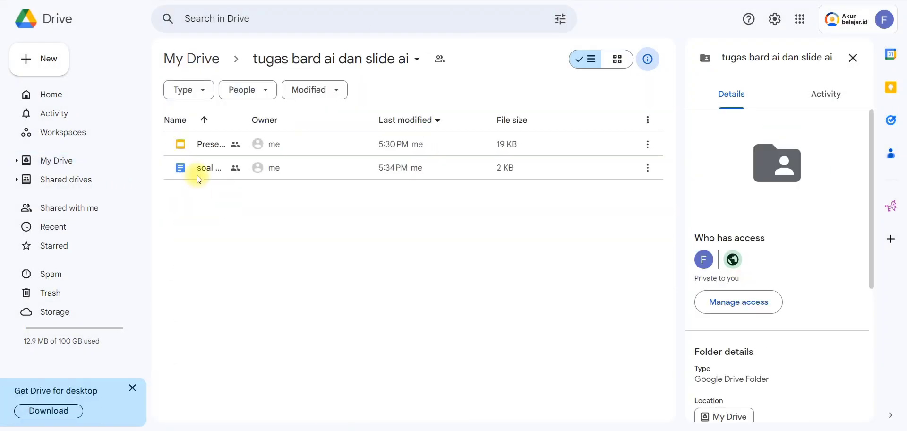
pyautogui.moveTo(475, 237); pyautogui.dragTo(222, 131)
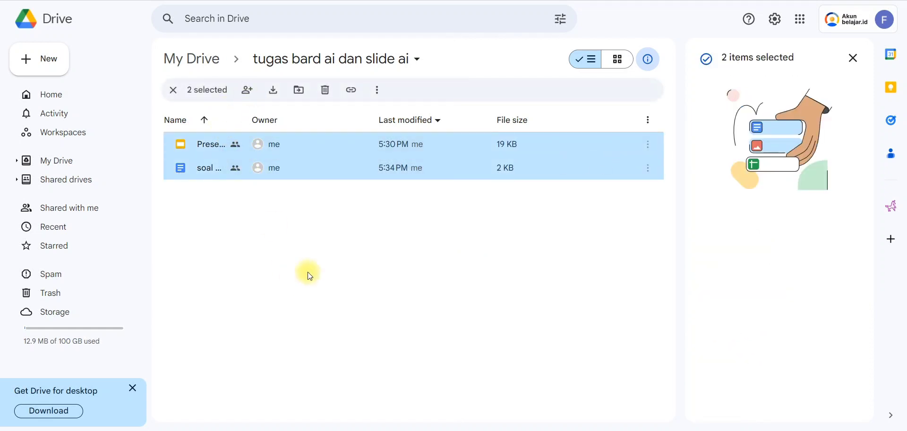
pyautogui.click(345, 255)
pyautogui.hotkey('ctrl', 'a')
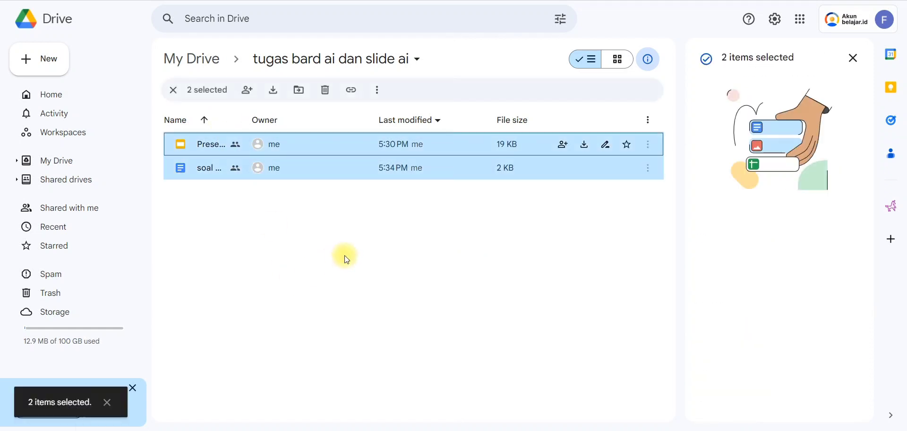
pyautogui.click(248, 92)
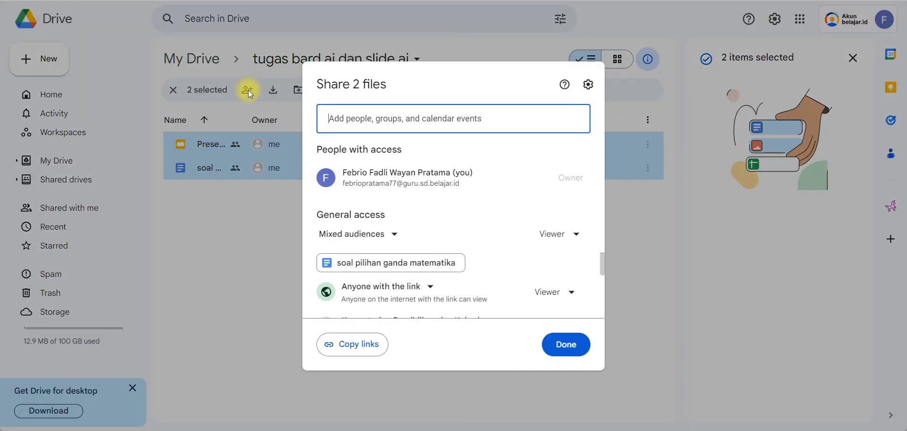
pyautogui.moveTo(603, 262); pyautogui.dragTo(604, 301)
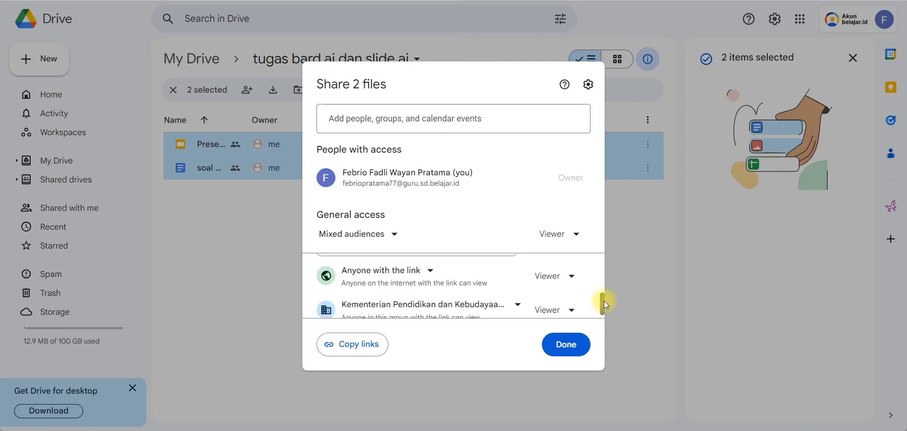
pyautogui.click(516, 306)
pyautogui.click(425, 241)
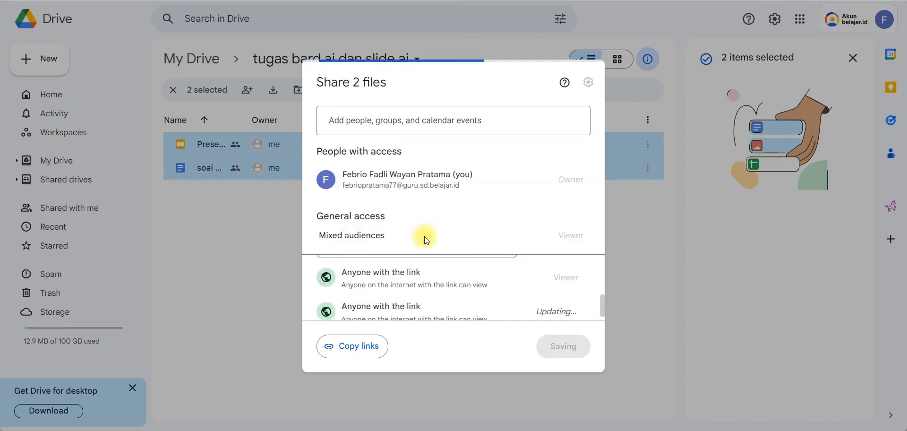
pyautogui.moveTo(603, 305); pyautogui.dragTo(605, 270)
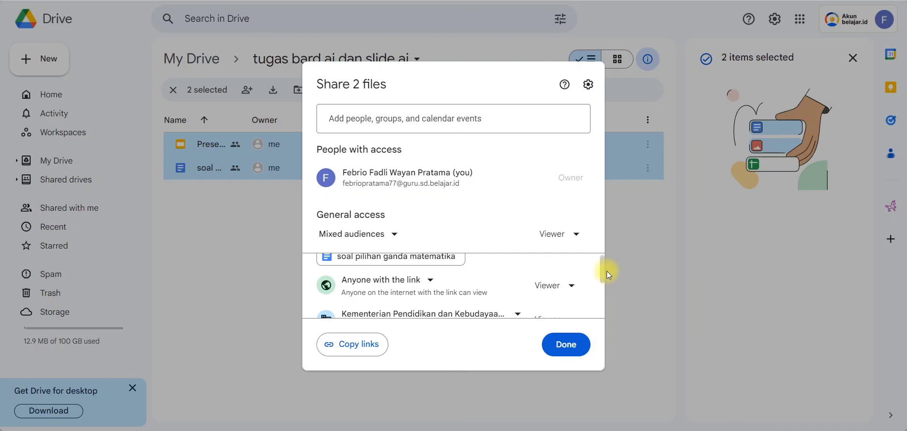
pyautogui.click(572, 346)
pyautogui.click(377, 218)
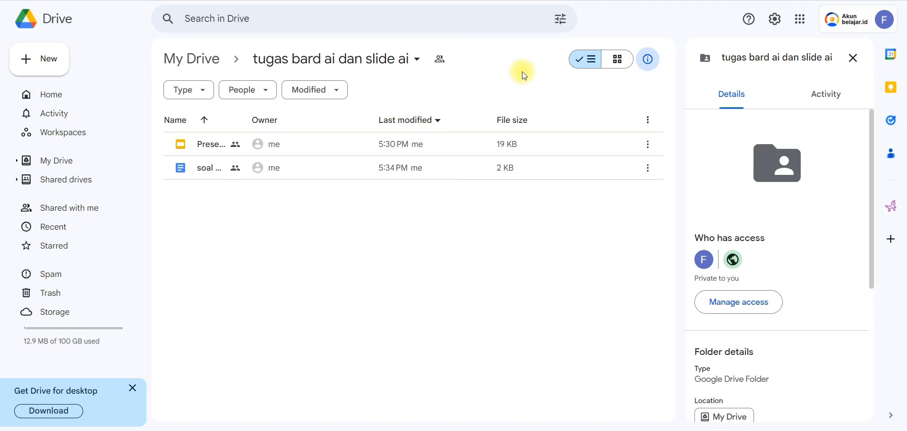
# Copy the web address of the folder "tugas bard ai dan slide ai"
pyautogui.rightClick(310, 4)
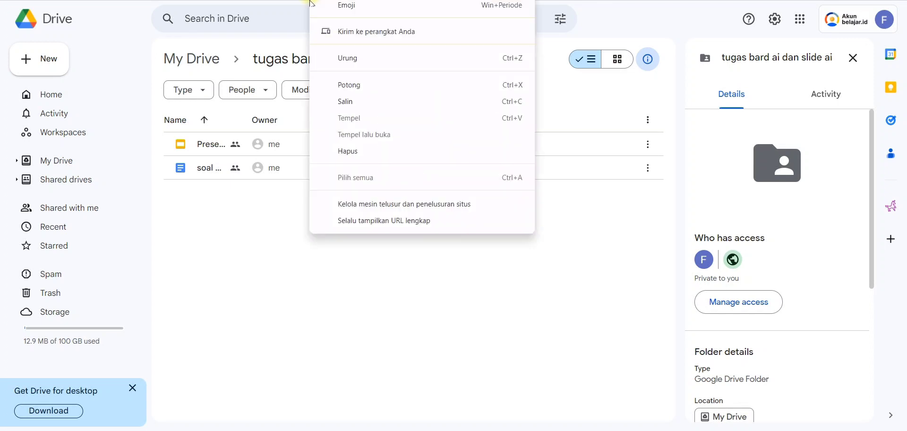
pyautogui.click(365, 97)
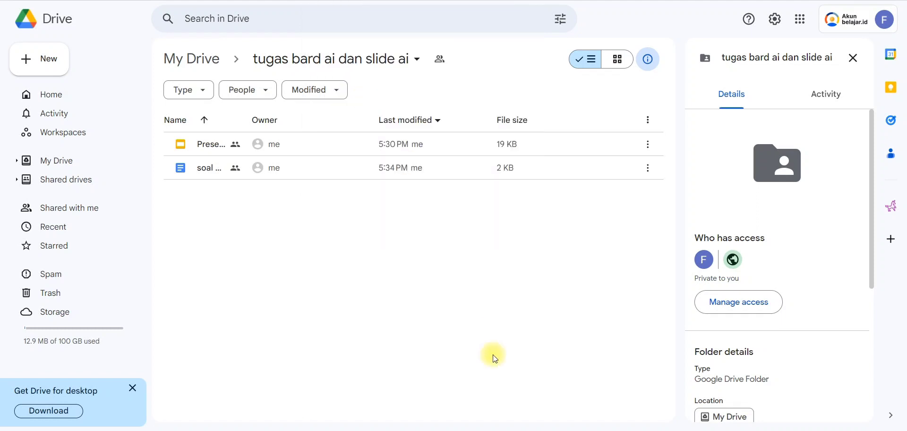